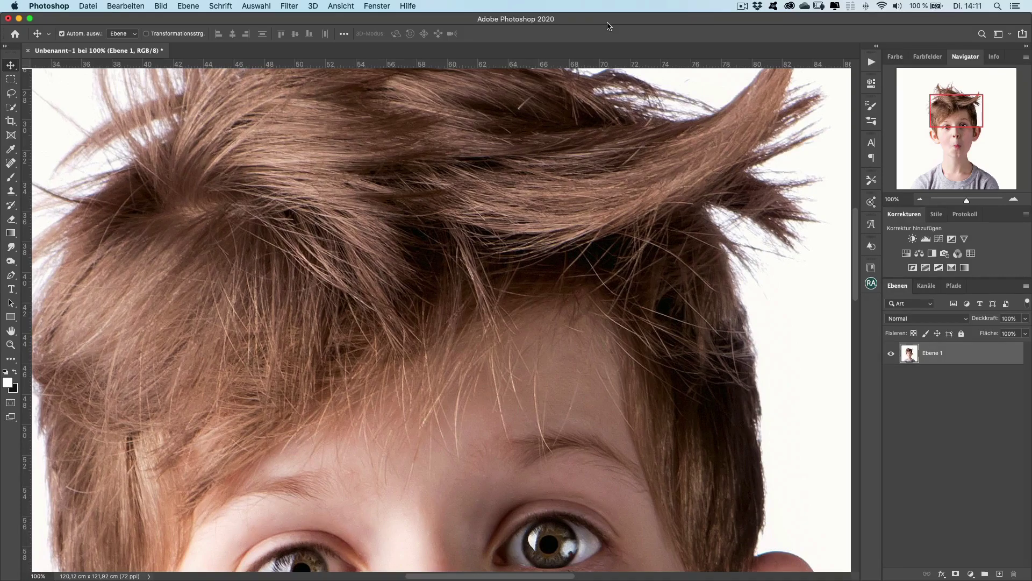
# Fit the portrait on screen, duplicate it as 'Ebene 1 Kopie', and open the Filter menu
pyautogui.moveTo(296, 136)
pyautogui.mouseDown()
pyautogui.moveTo(300, 298)
pyautogui.moveTo(349, 357)
pyautogui.mouseUp()
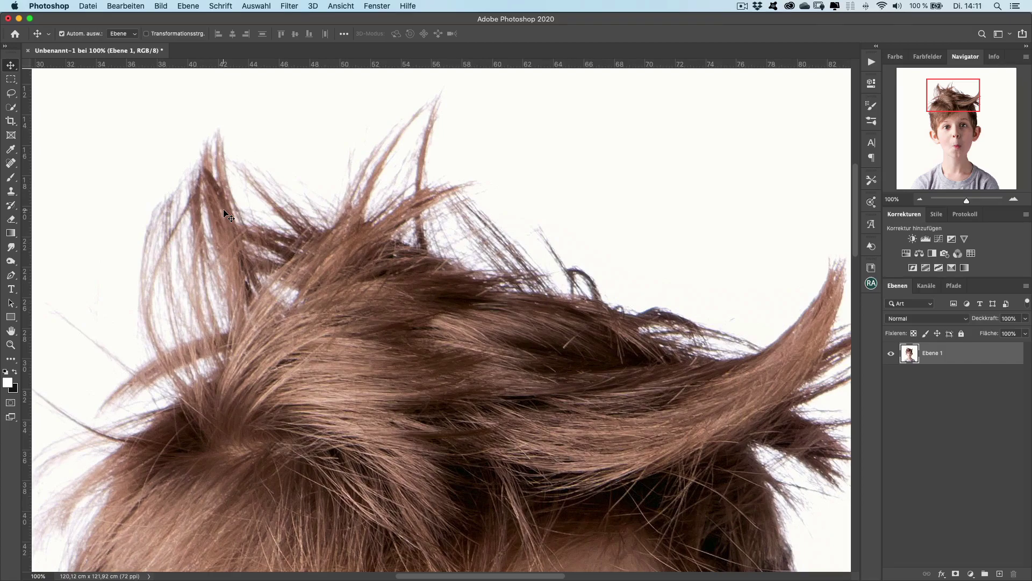
pyautogui.hotkey('ctrl', '0')
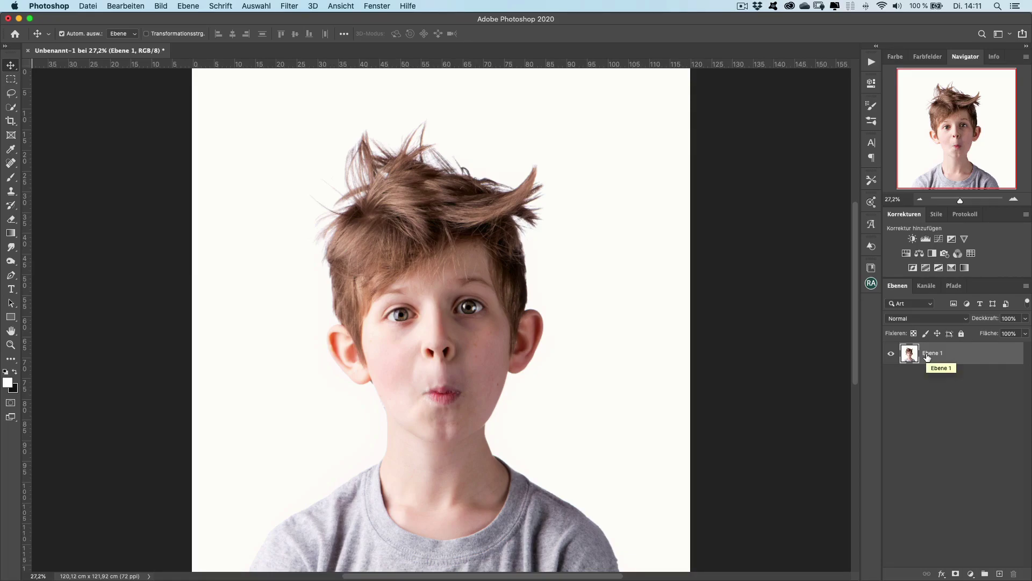
pyautogui.hotkey('ctrl', 'j')
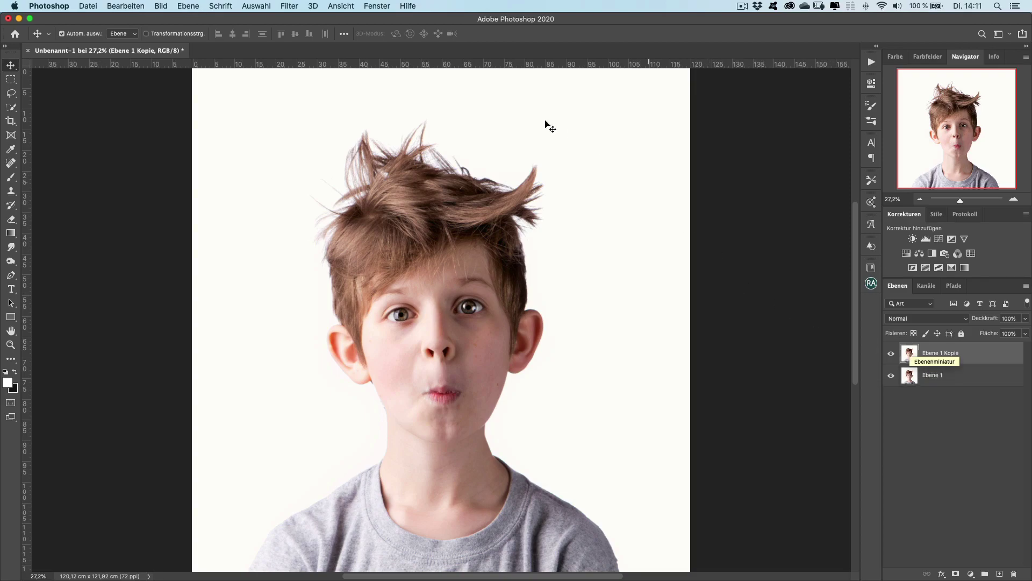
pyautogui.click(291, 7)
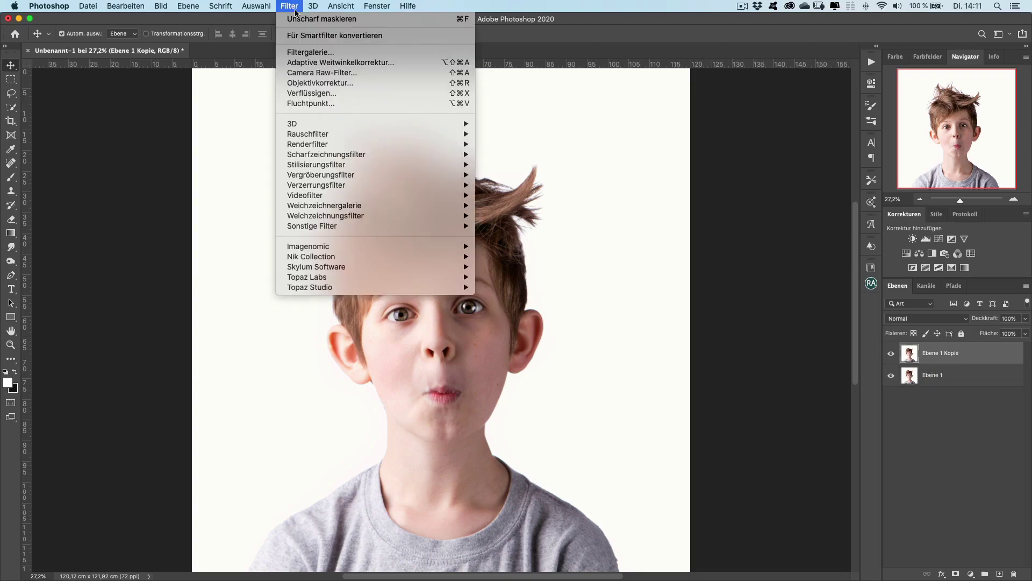
pyautogui.moveTo(316, 165)
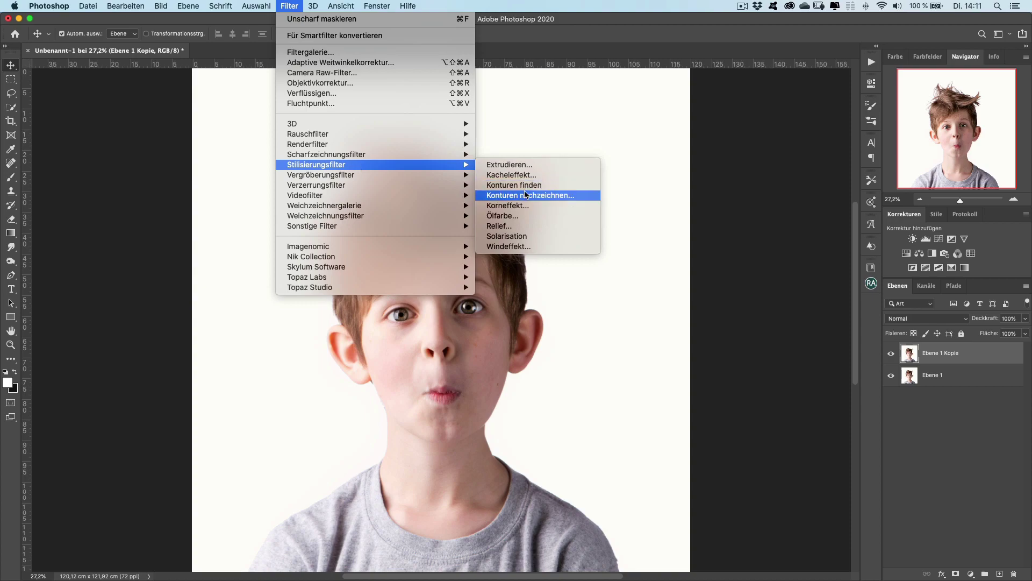
# Apply Ölfarbe to 'Ebene 1 Kopie' with brush values at 10,0 and Beleuchtung unchecked
pyautogui.click(535, 216)
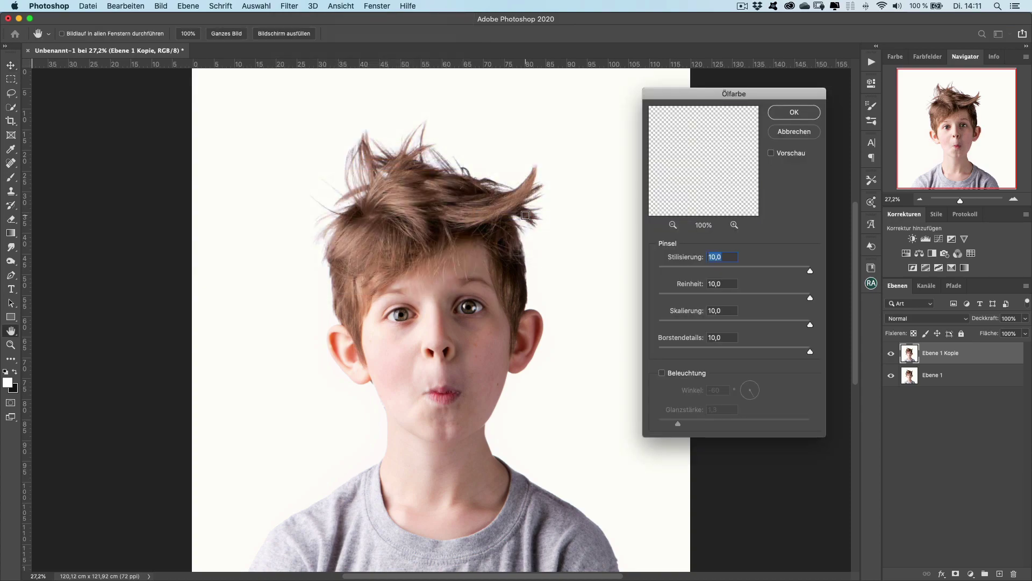
pyautogui.moveTo(700, 99); pyautogui.dragTo(672, 77)
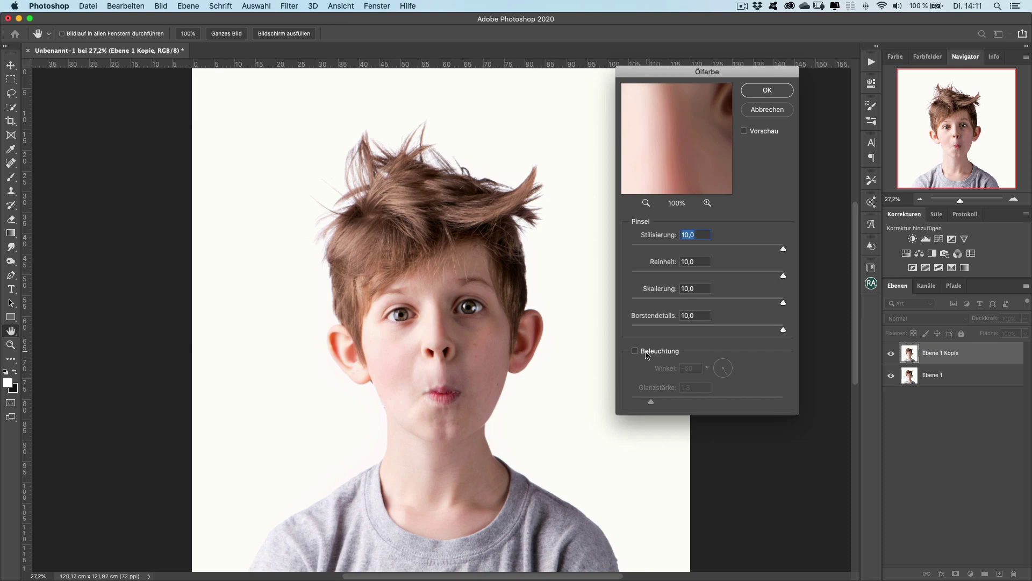
pyautogui.moveTo(660, 124)
pyautogui.mouseDown()
pyautogui.moveTo(680, 166)
pyautogui.moveTo(672, 134)
pyautogui.mouseUp()
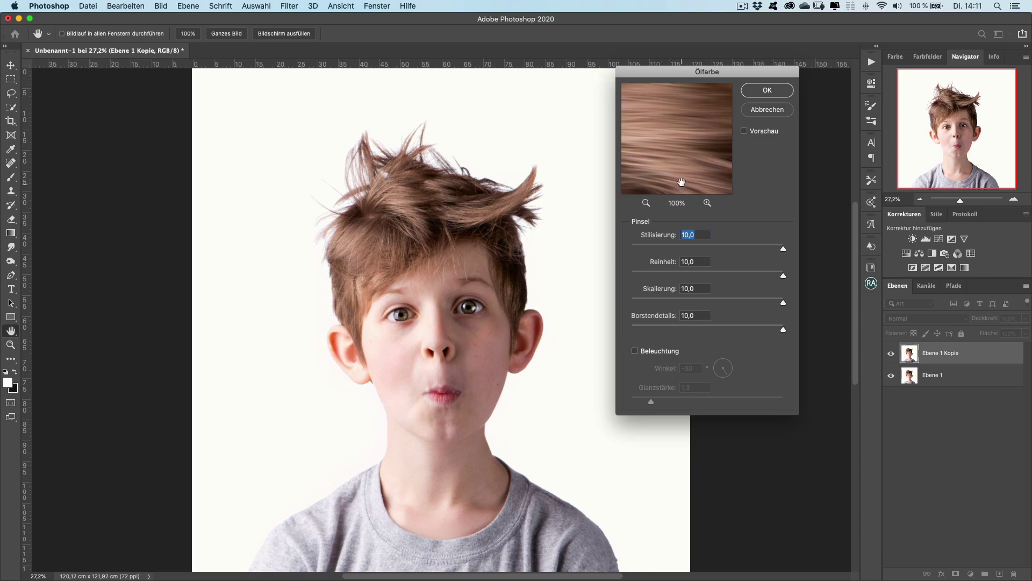
pyautogui.click(636, 352)
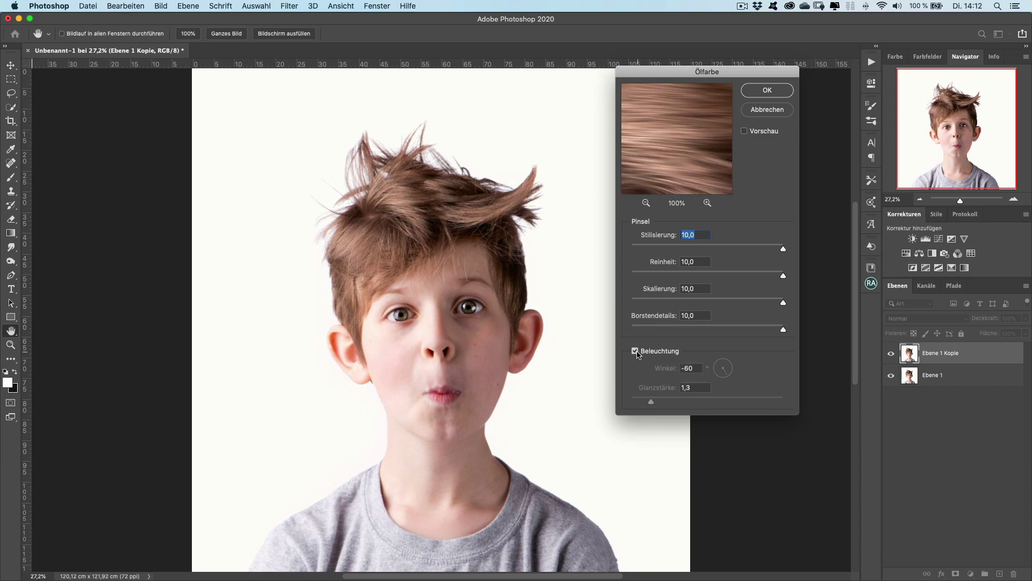
pyautogui.click(636, 352)
pyautogui.moveTo(678, 156)
pyautogui.mouseDown()
pyautogui.moveTo(636, 86)
pyautogui.moveTo(691, 119)
pyautogui.moveTo(673, 161)
pyautogui.mouseUp()
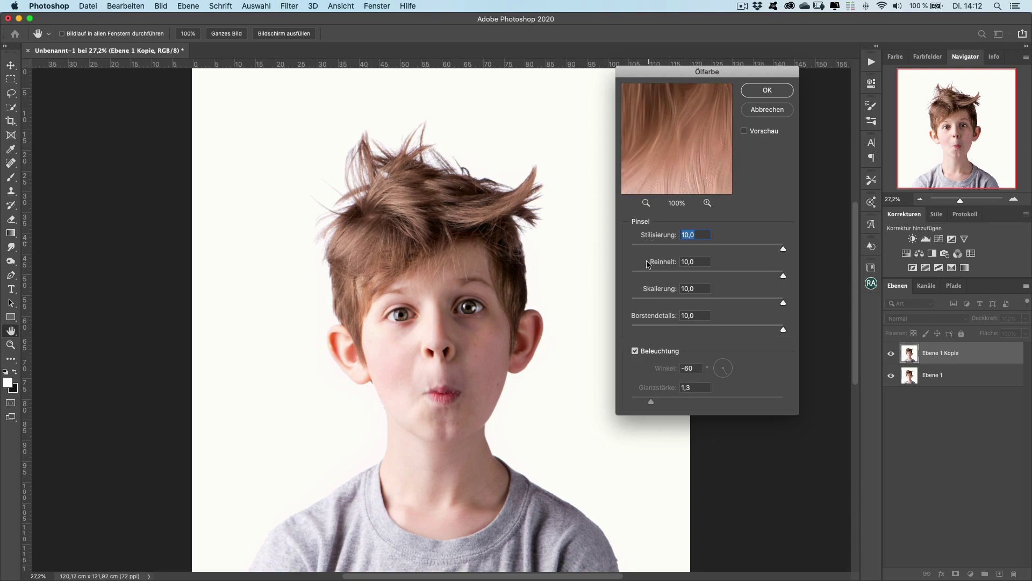
pyautogui.click(635, 350)
pyautogui.click(635, 351)
pyautogui.click(635, 350)
pyautogui.click(785, 92)
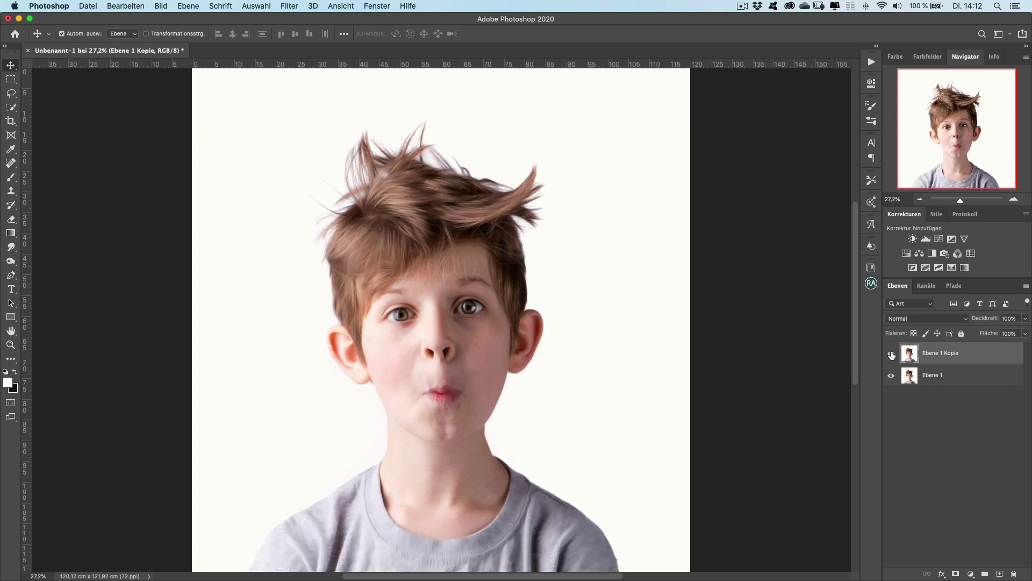
# Zoom to 100% on the hair and toggle 'Ebene 1 Kopie' to compare with the original
pyautogui.press('super+1')
pyautogui.moveTo(403, 230); pyautogui.dragTo(453, 358)
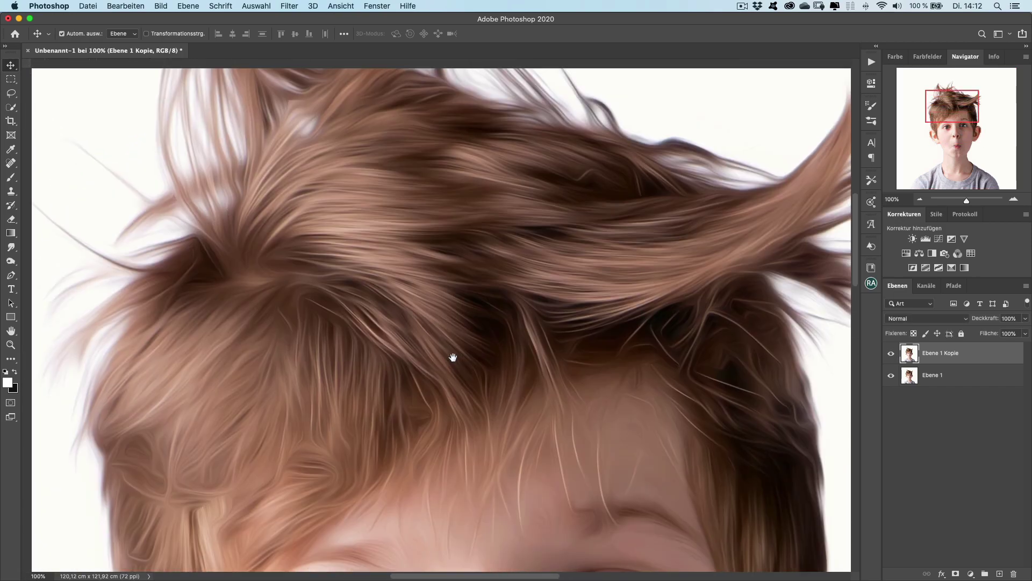
pyautogui.click(890, 354)
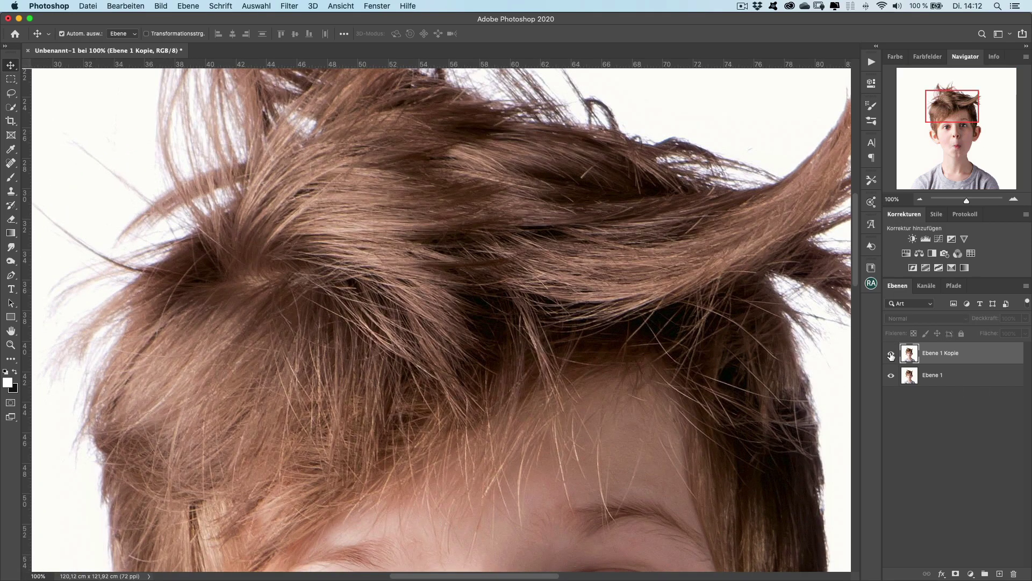
pyautogui.click(890, 354)
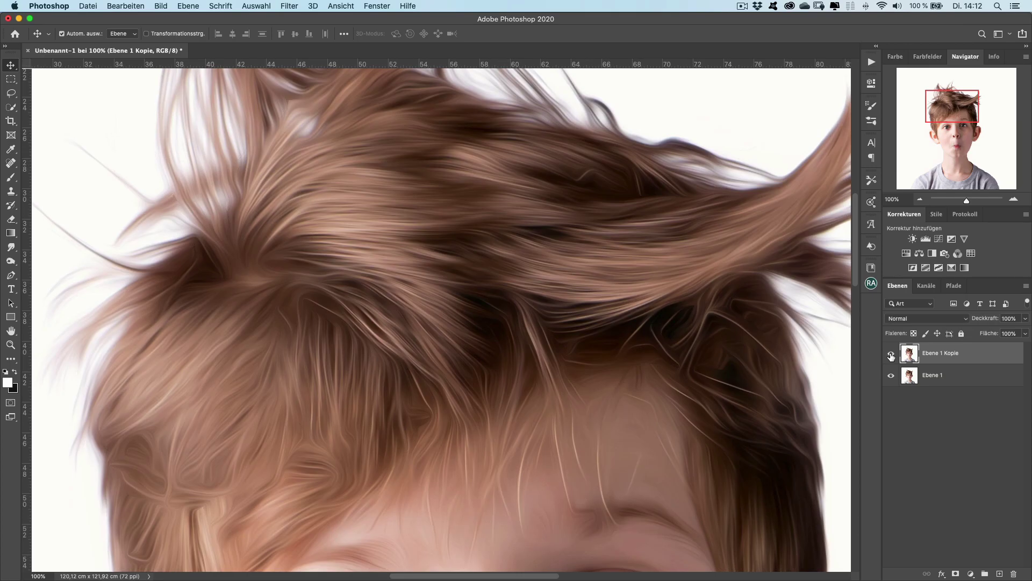
pyautogui.click(891, 353)
pyautogui.click(891, 353)
# Set the Deckkraft of 'Ebene 1 Kopie' to 40%
pyautogui.click(1006, 318)
pyautogui.write('0')
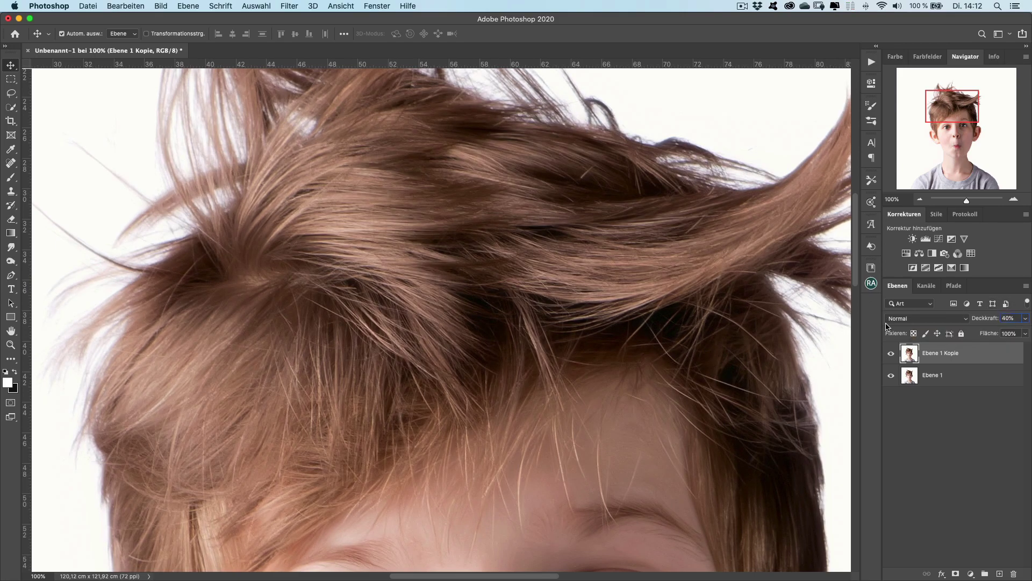
pyautogui.press('Return')
pyautogui.scroll(5, 433, 185)
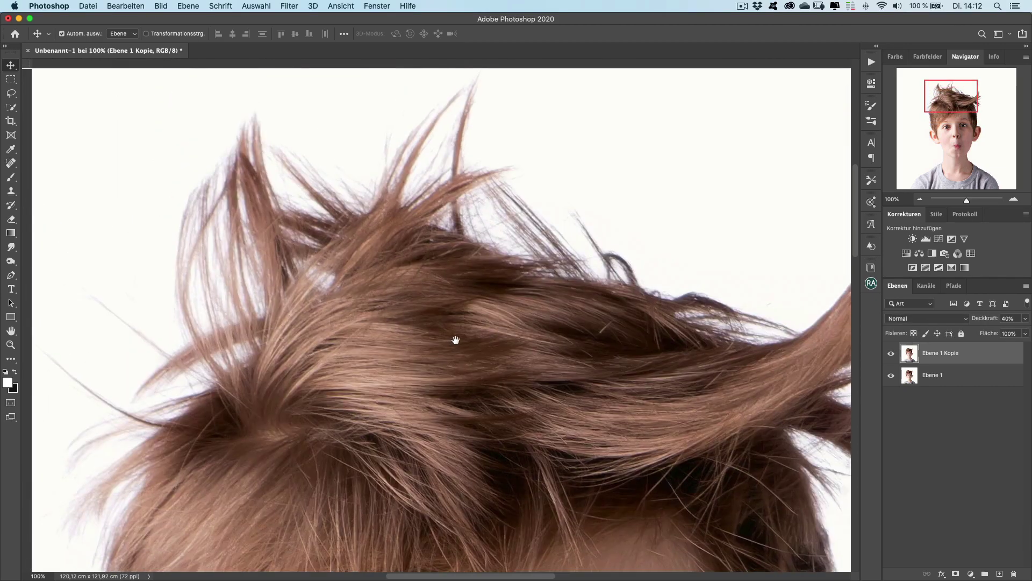
# Compare the faded painted hair with the original, then fit the portrait on screen
pyautogui.click(891, 354)
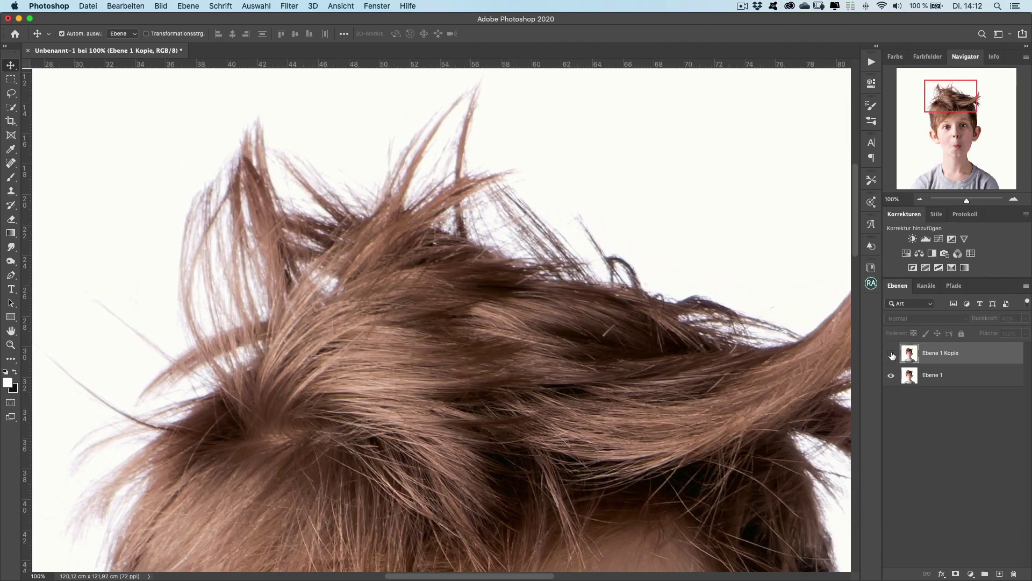
pyautogui.click(891, 355)
pyautogui.click(891, 355)
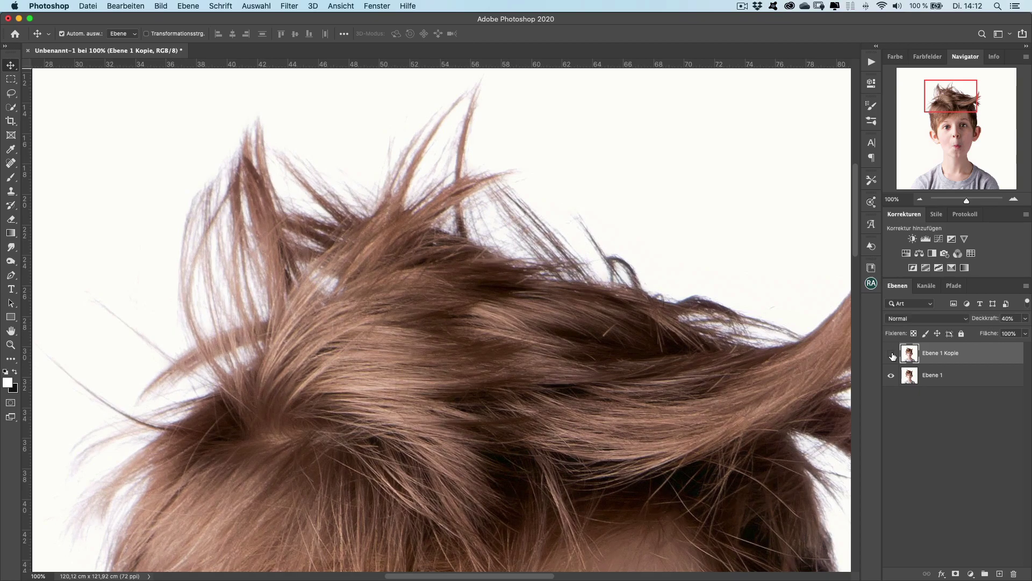
pyautogui.click(891, 355)
pyautogui.click(892, 355)
pyautogui.click(891, 355)
pyautogui.press('super+0')
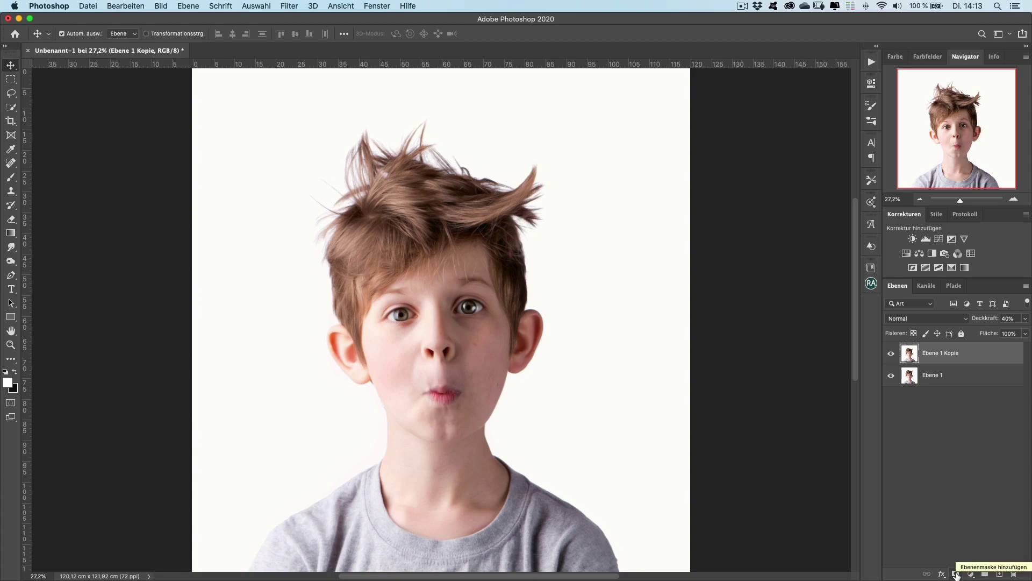
# Add a layer mask to 'Ebene 1 Kopie', invert it to black, and pick the Brush tool
pyautogui.click(956, 574)
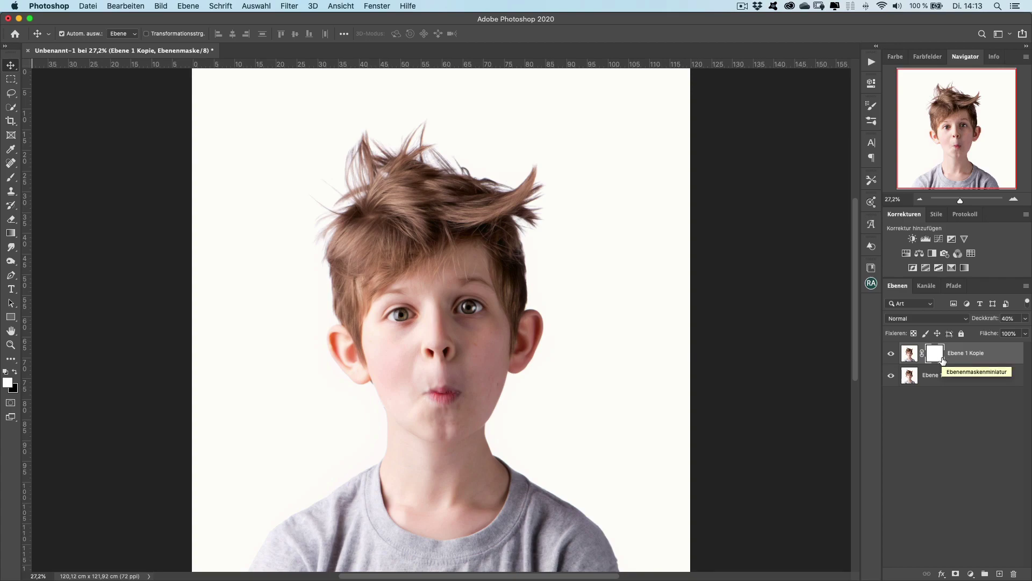
pyautogui.moveTo(942, 359); pyautogui.dragTo(944, 363)
pyautogui.press('super+i')
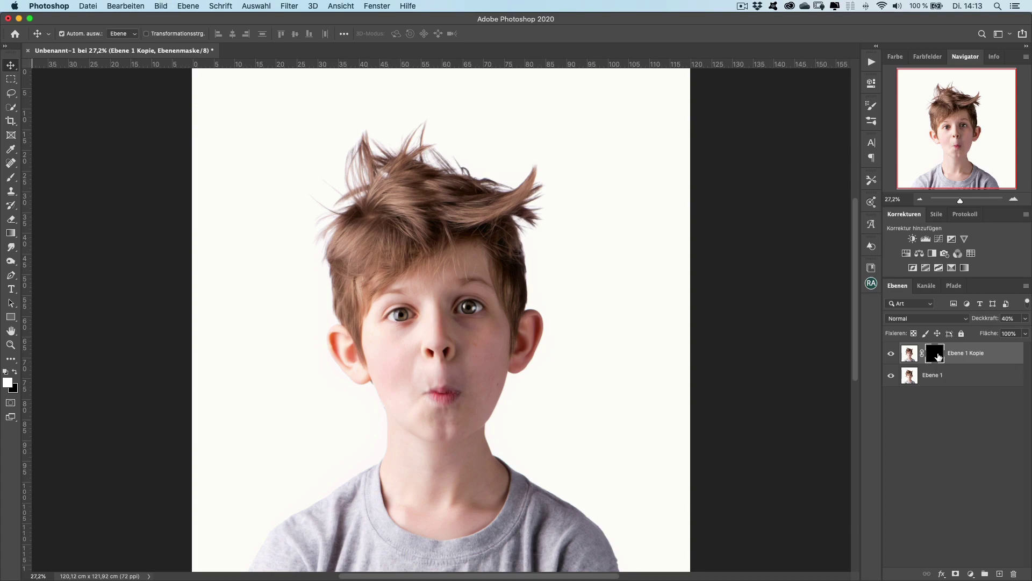
pyautogui.press('b')
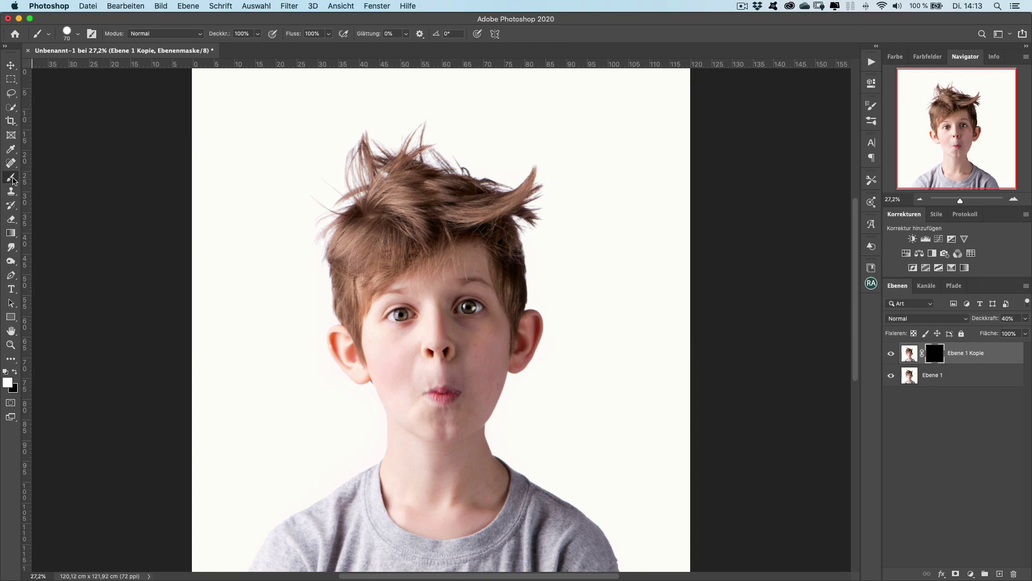
# With a 320 px hard brush, paint the left hair tuft white into the mask
pyautogui.moveTo(321, 232)
pyautogui.mouseDown()
pyautogui.moveTo(344, 232)
pyautogui.moveTo(309, 243)
pyautogui.mouseUp()
pyautogui.moveTo(363, 163)
pyautogui.mouseDown()
pyautogui.moveTo(386, 163)
pyautogui.moveTo(355, 176)
pyautogui.mouseUp()
pyautogui.press('super+1')
pyautogui.moveTo(272, 242); pyautogui.dragTo(259, 318)
pyautogui.moveTo(296, 63)
pyautogui.mouseDown()
pyautogui.moveTo(319, 273)
pyautogui.moveTo(407, 504)
pyautogui.mouseUp()
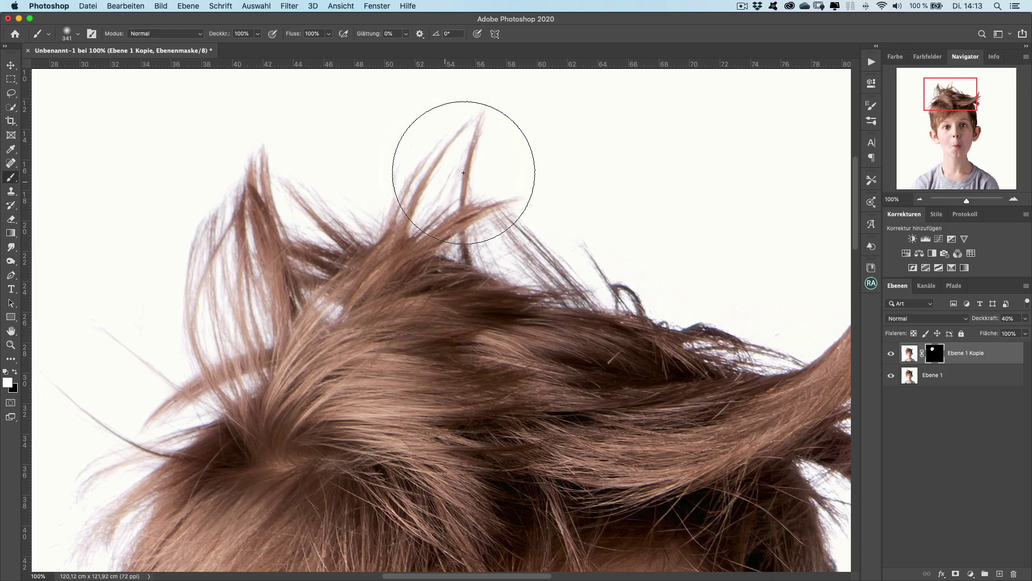
# Compare the hair with the copy layer hidden and shown, viewing both sides of the hair
pyautogui.click(889, 353)
pyautogui.click(888, 353)
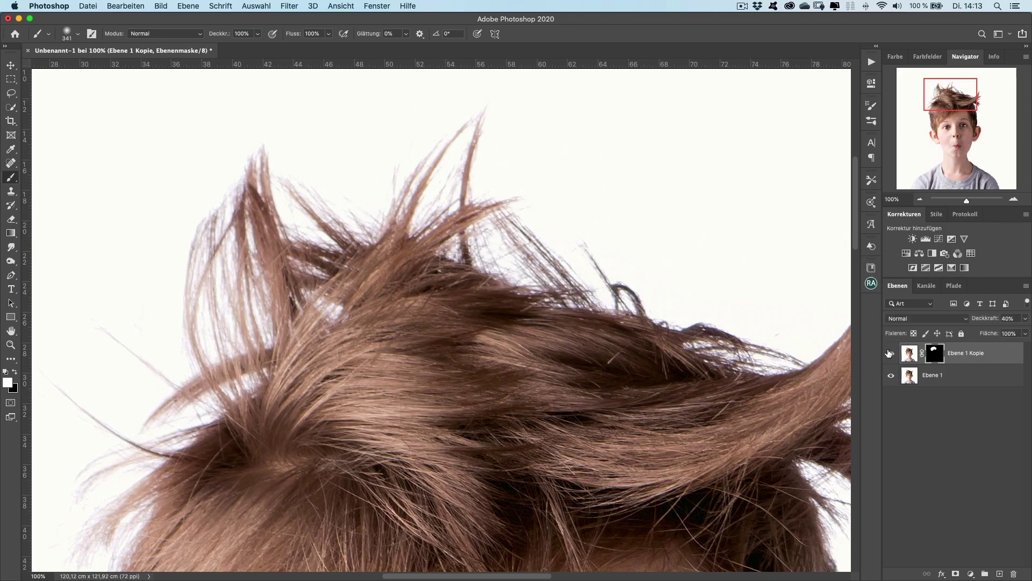
pyautogui.click(887, 353)
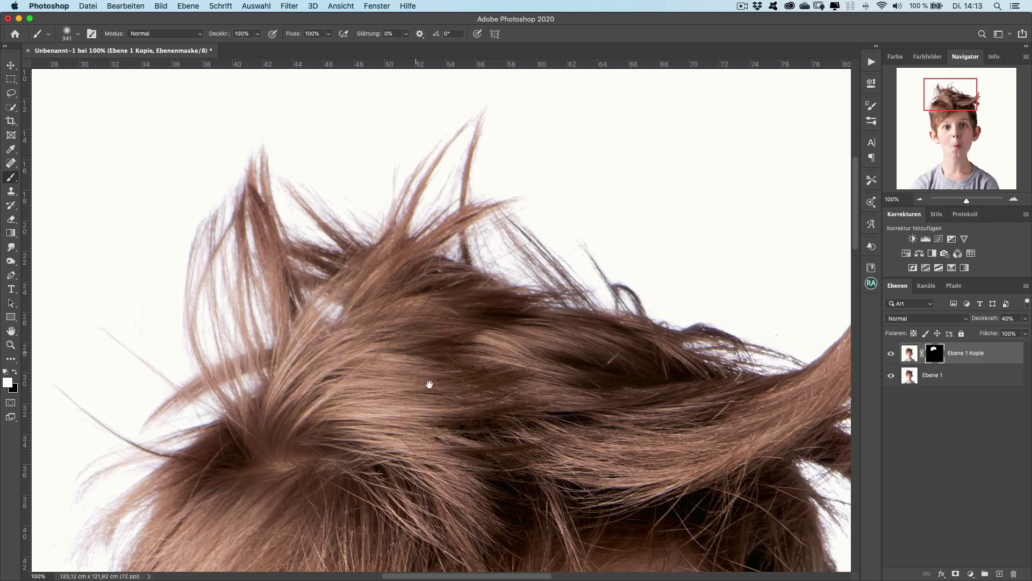
pyautogui.moveTo(429, 383); pyautogui.dragTo(230, 267)
pyautogui.hotkey('ctrl', 'r')
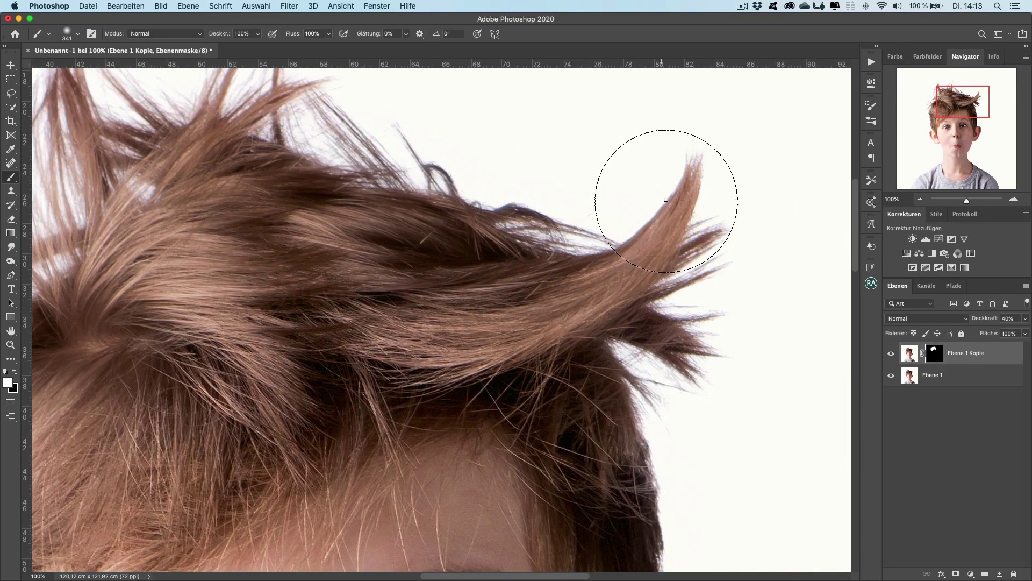
pyautogui.moveTo(430, 404); pyautogui.dragTo(344, 162)
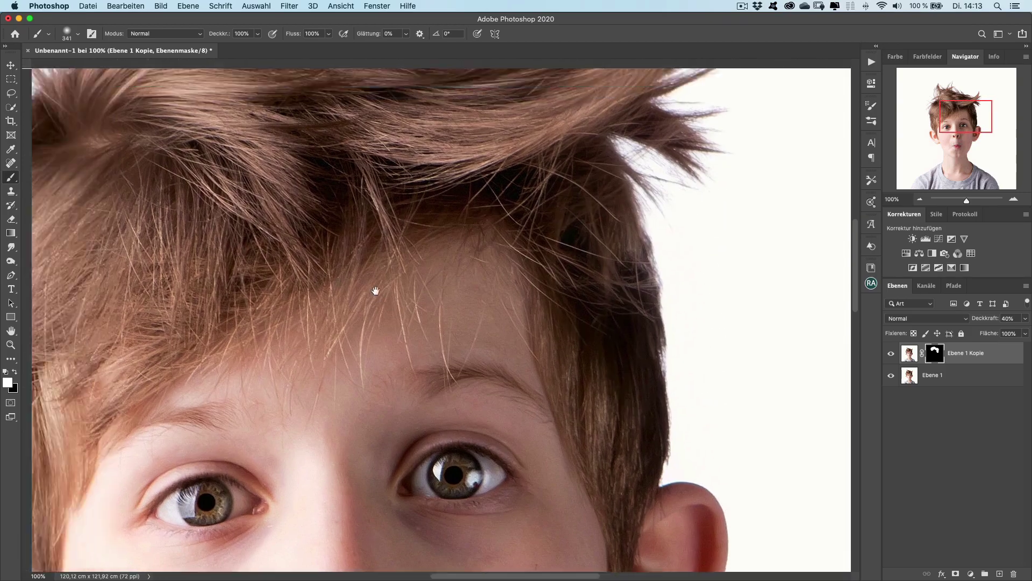
pyautogui.moveTo(373, 293); pyautogui.dragTo(544, 286)
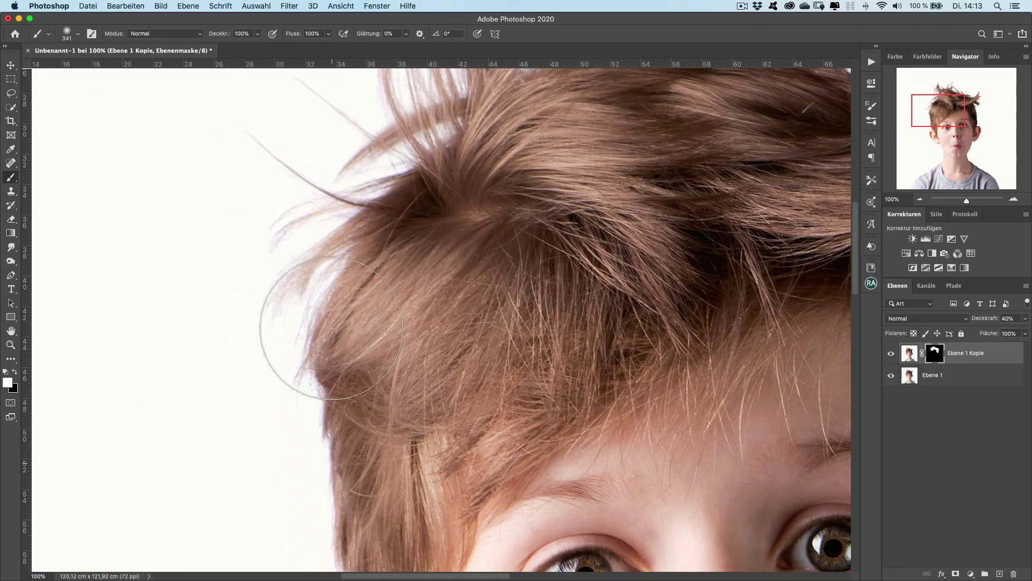
pyautogui.hotkey('ctrl', 'r')
pyautogui.moveTo(301, 383)
pyautogui.mouseDown()
pyautogui.moveTo(301, 222)
pyautogui.moveTo(302, 283)
pyautogui.moveTo(265, 386)
pyautogui.mouseUp()
pyautogui.hotkey('ctrl', 'r')
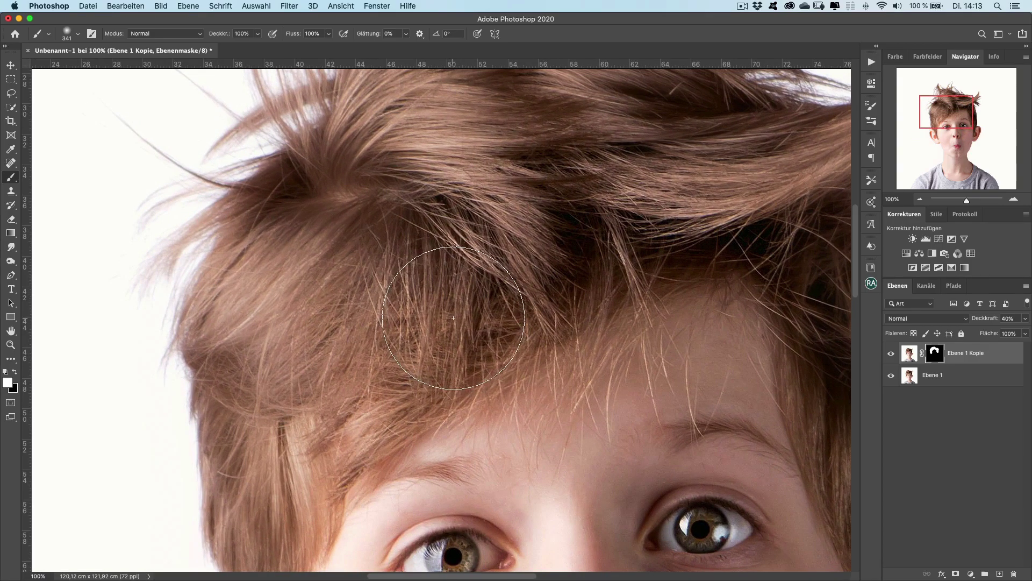
# Paint the forehead and remaining hair into the mask at 50% brush opacity, then zoom to 66.67%
pyautogui.press('5')
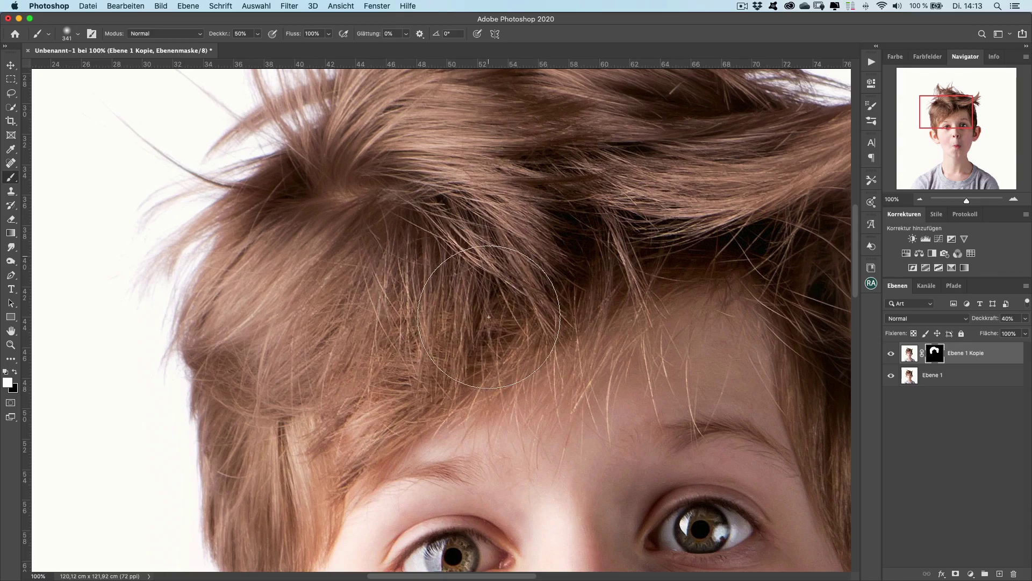
pyautogui.moveTo(356, 296); pyautogui.dragTo(759, 234)
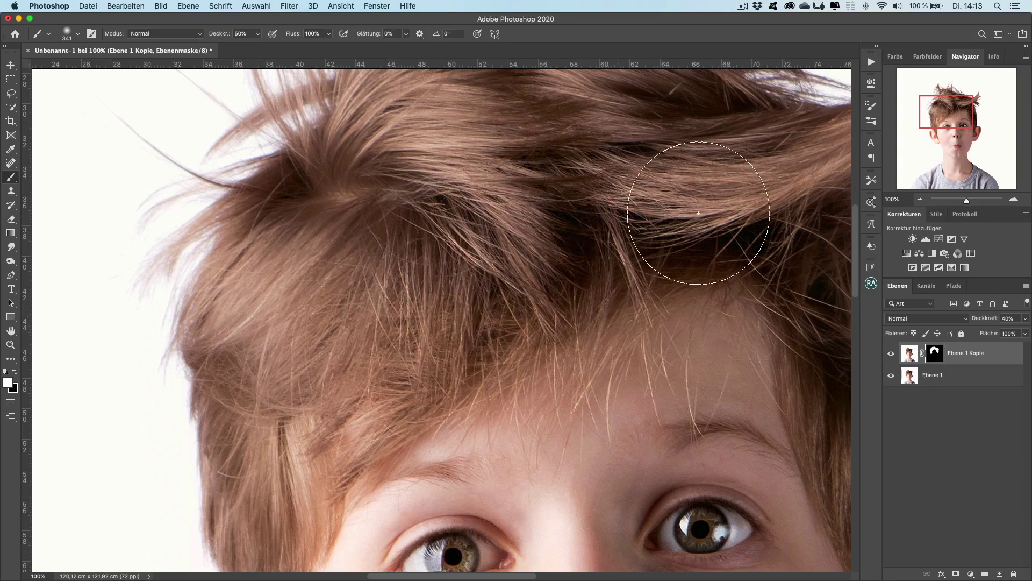
pyautogui.moveTo(518, 305); pyautogui.dragTo(274, 290)
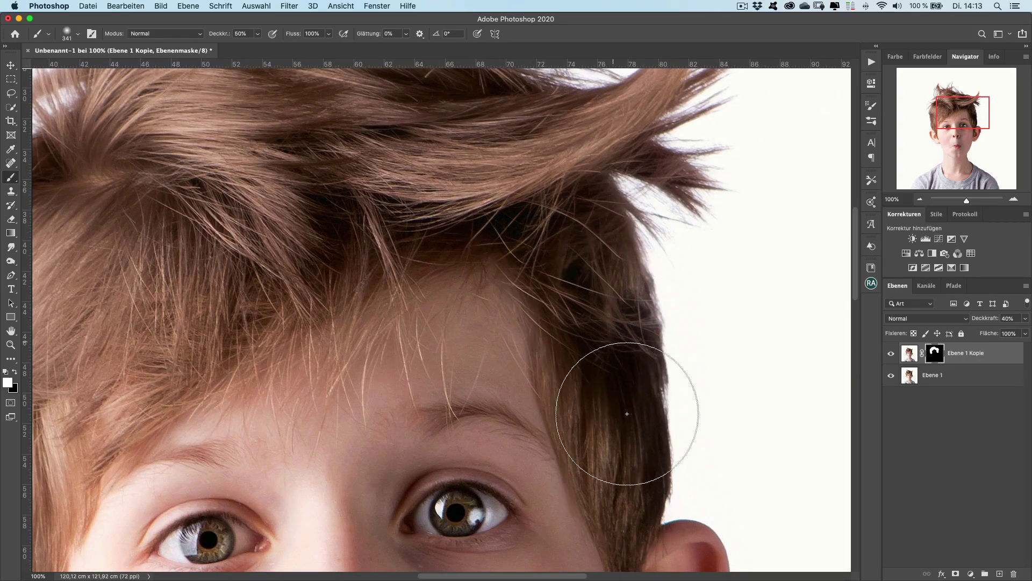
pyautogui.moveTo(320, 223); pyautogui.dragTo(159, 281)
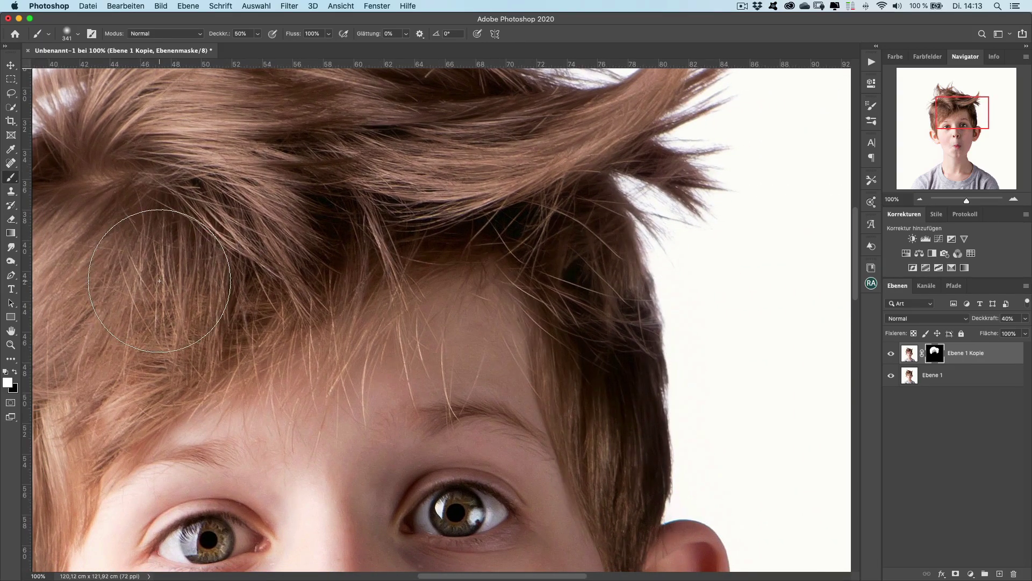
pyautogui.scroll(3, 451, 415)
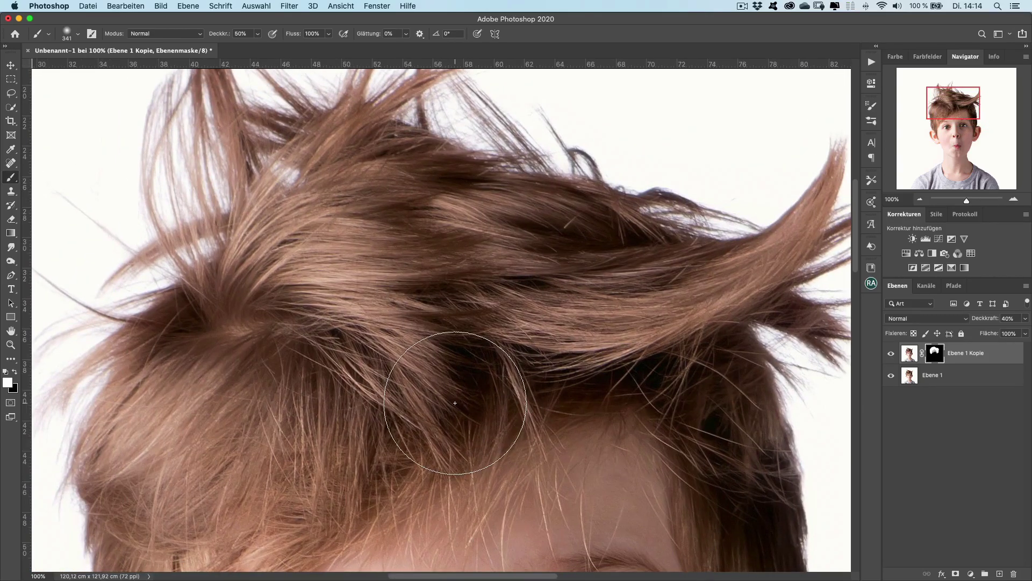
pyautogui.press('super+minus')
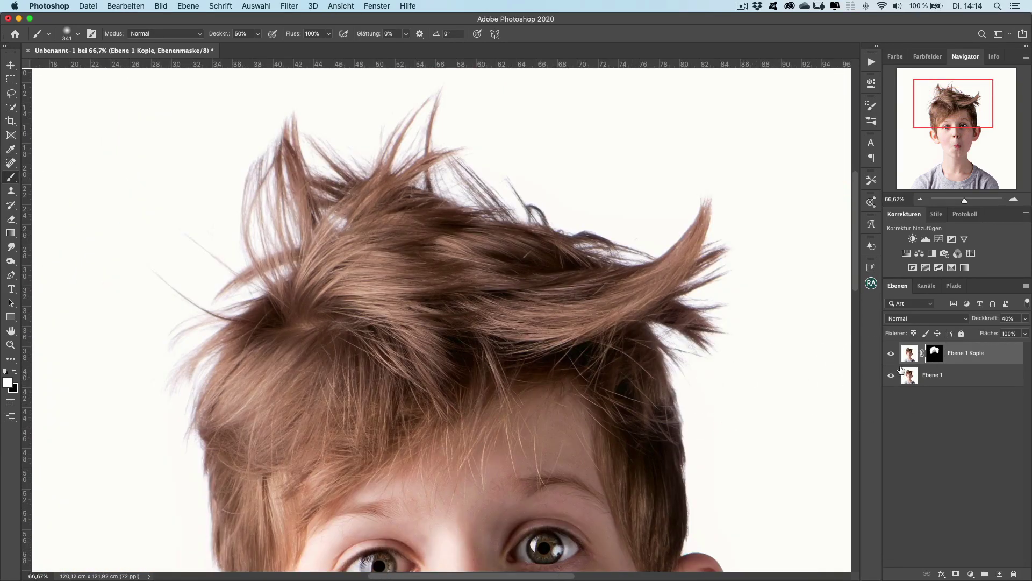
# Compare the hair with 'Ebene 1 Kopie' hidden and shown, then raise its Deckkraft to 49%
pyautogui.click(891, 354)
pyautogui.click(892, 355)
pyautogui.click(892, 355)
pyautogui.click(891, 354)
pyautogui.moveTo(973, 320)
pyautogui.mouseDown()
pyautogui.moveTo(995, 321)
pyautogui.moveTo(978, 323)
pyautogui.mouseUp()
# Fit the whole portrait on screen and compare the 49% oil-paint effect on and off
pyautogui.press('super+0')
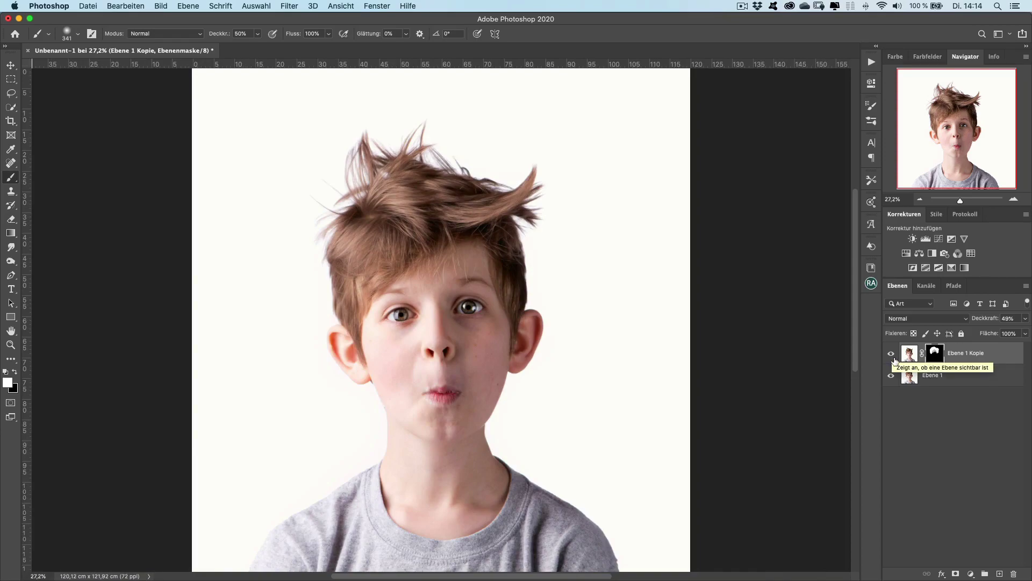
pyautogui.click(892, 356)
pyautogui.click(891, 356)
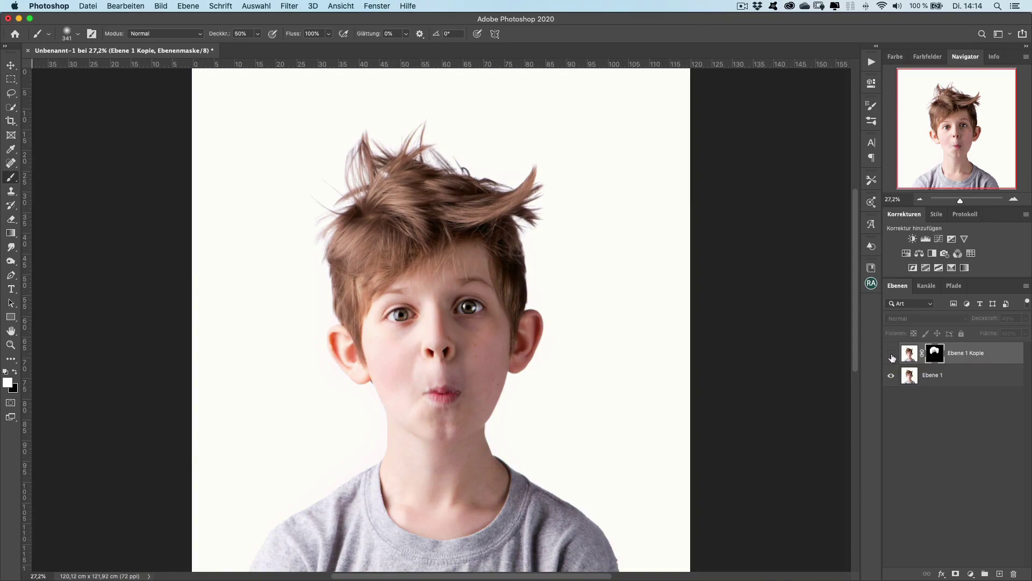
pyautogui.click(892, 357)
pyautogui.click(892, 357)
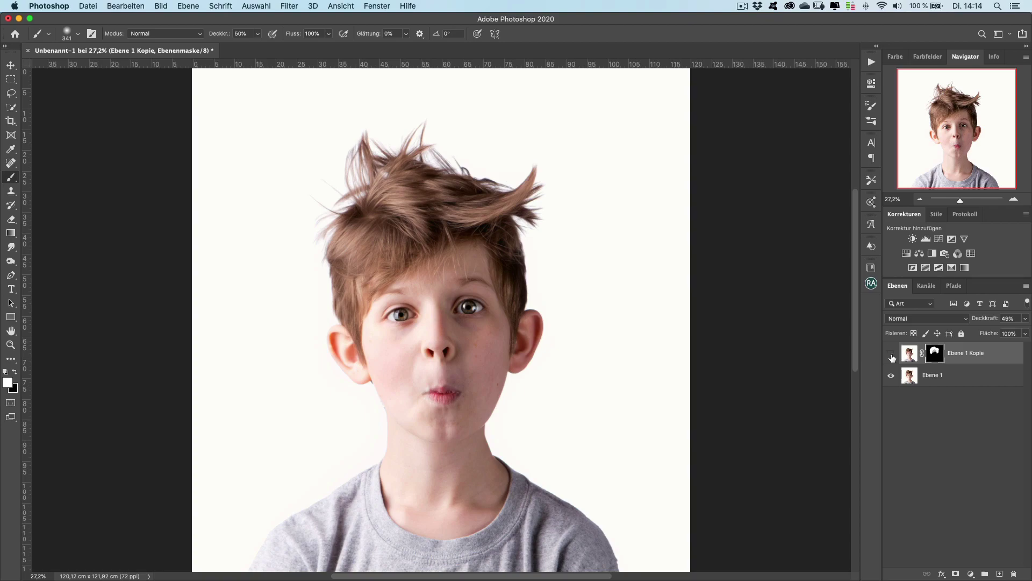
pyautogui.click(892, 357)
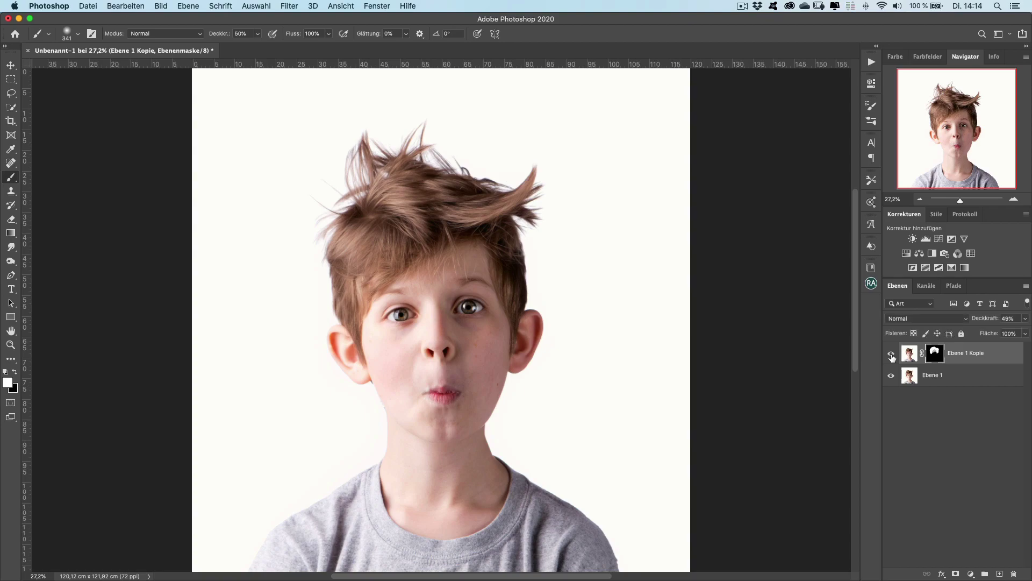